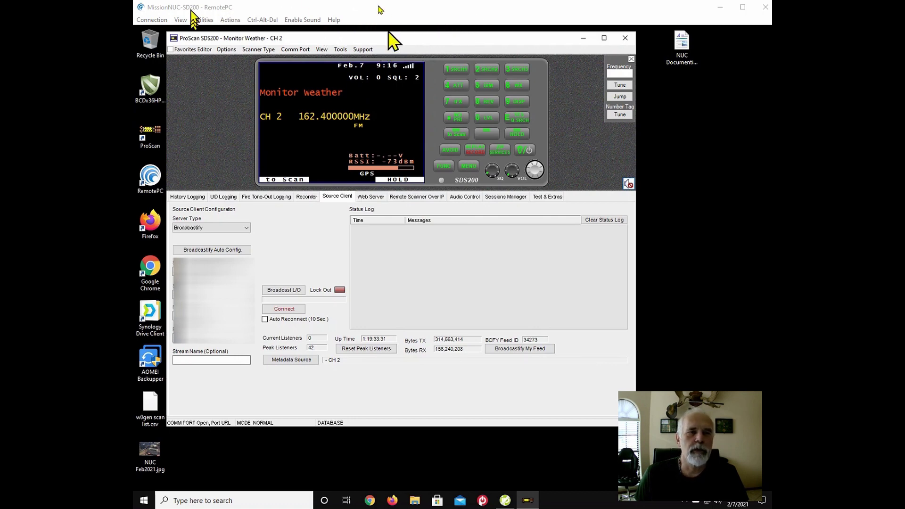
Step: Open the NUC Documents notes in WordPad, read down to the photo, then close them
left_click(679, 52)
double_click(679, 52)
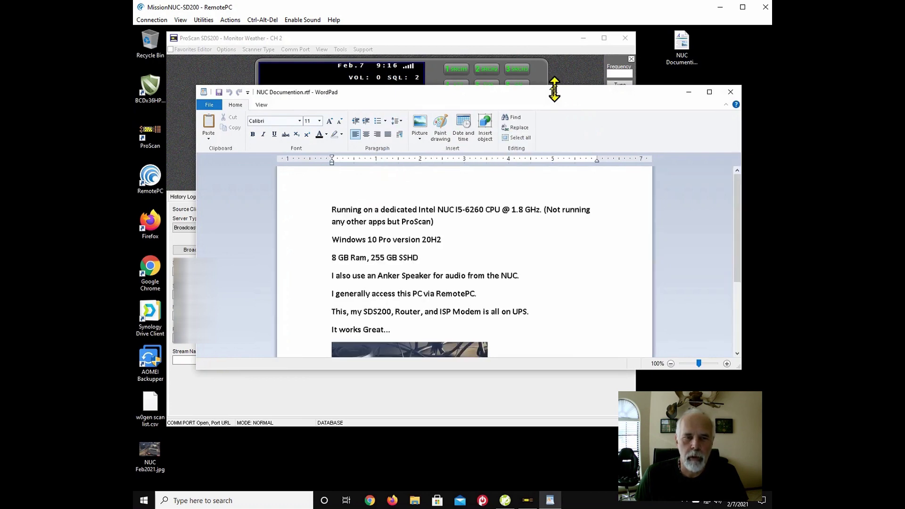
left_click(451, 221)
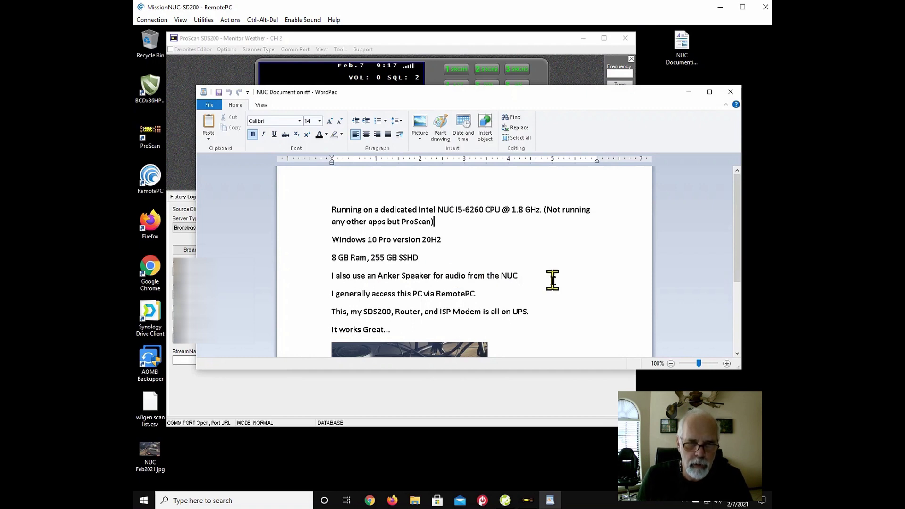
scroll(553, 280, "down", 5)
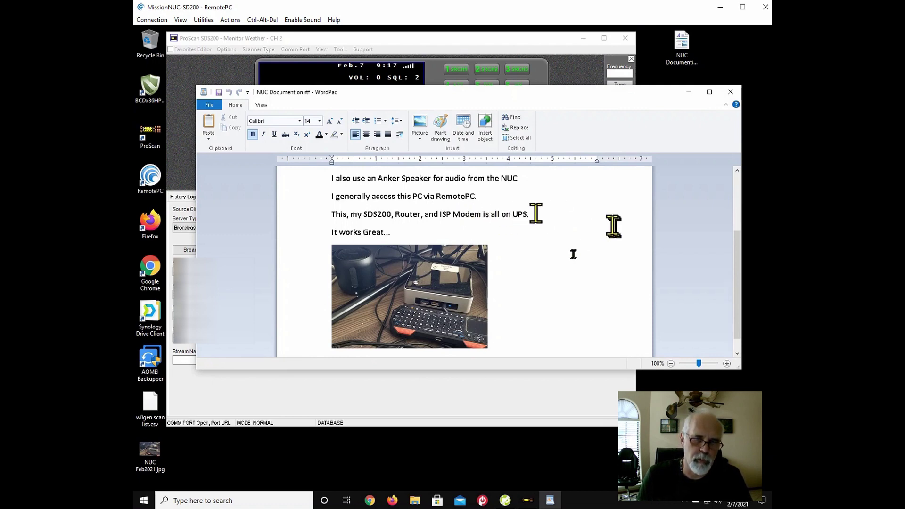
scroll(571, 256, "down", 1)
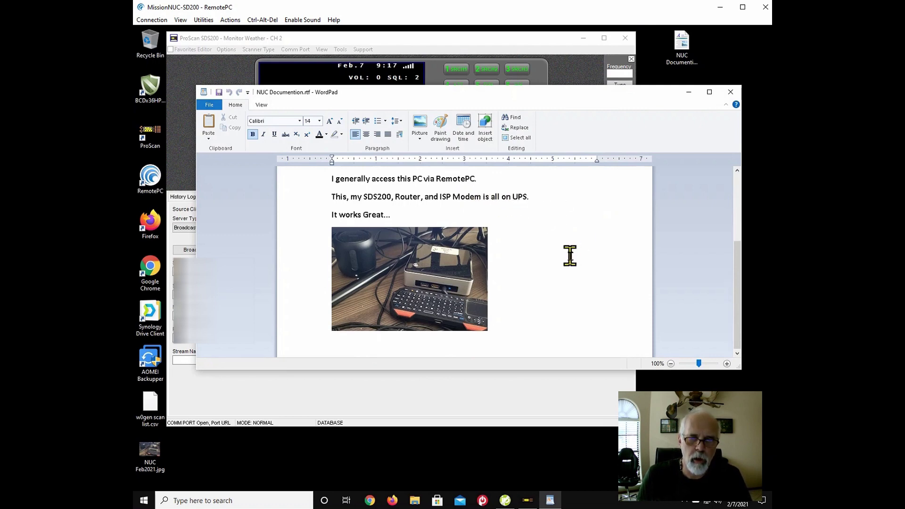
left_click(731, 93)
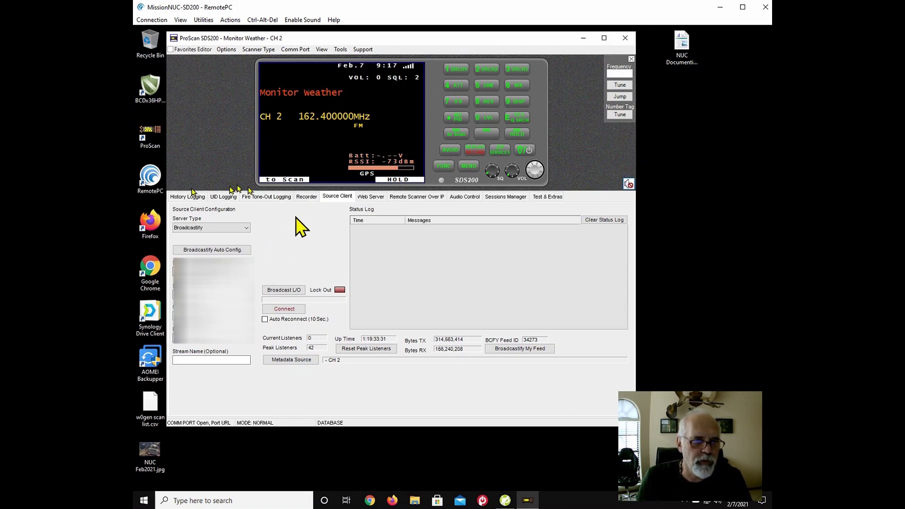
Step: Close the NAS login, password vault and ProScan.org Facebook tabs, and move the browser window higher
key("alt+Tab")
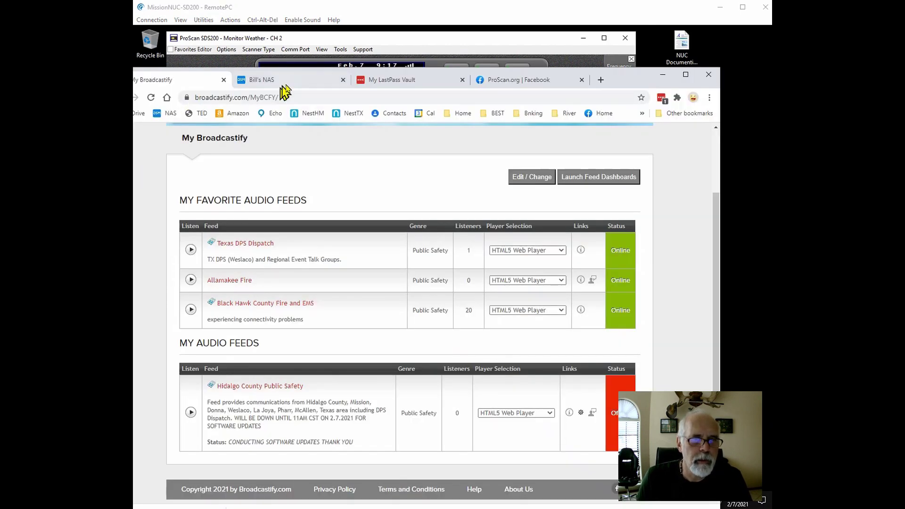
left_click(304, 81)
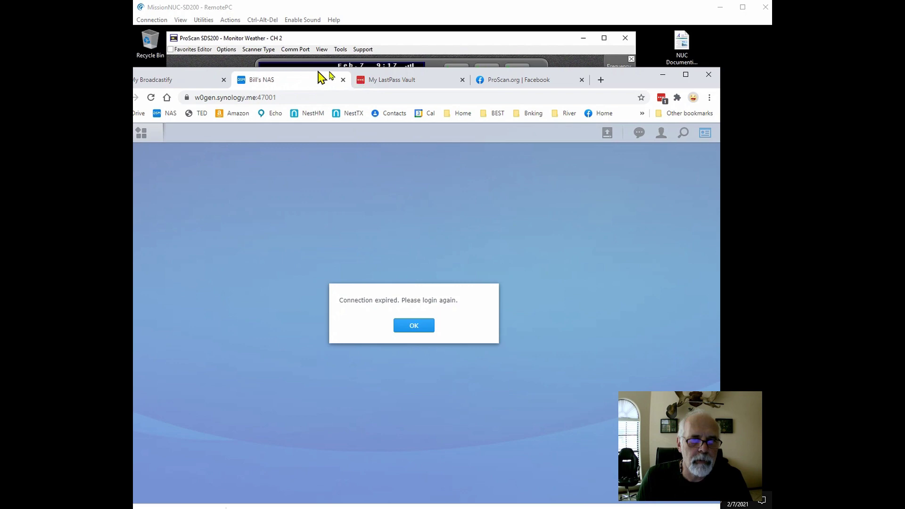
left_click(343, 80)
left_click(343, 80)
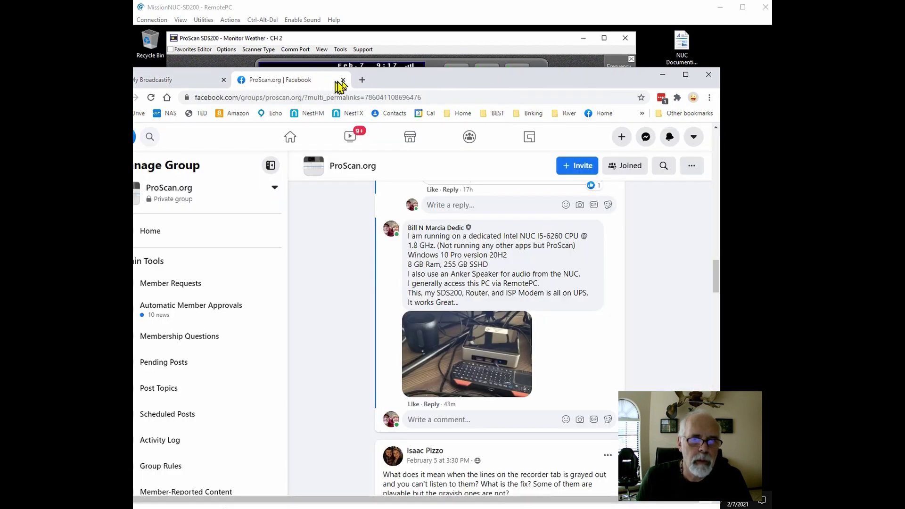
left_click(341, 81)
left_click_drag(336, 78, 357, 43)
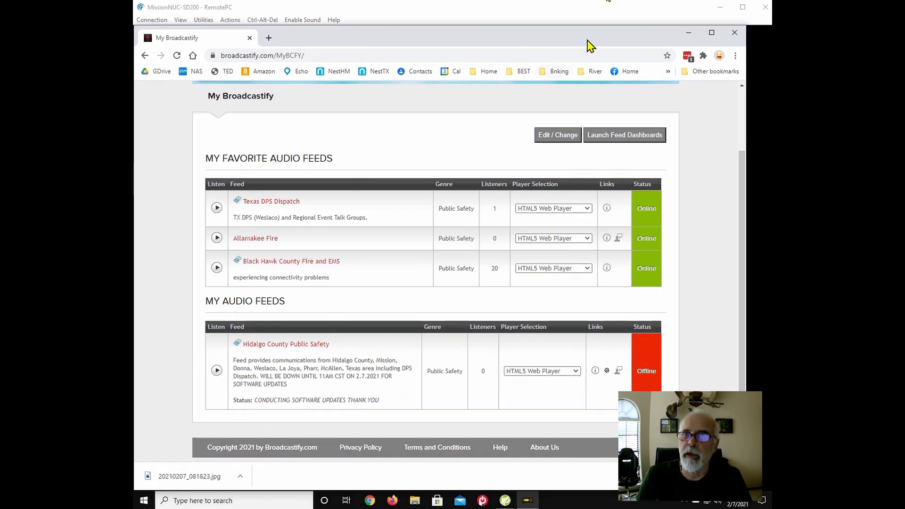
Step: Check the Remote Scanner Over IP settings, then close ProScan and relaunch it from the desktop icon
left_click(690, 34)
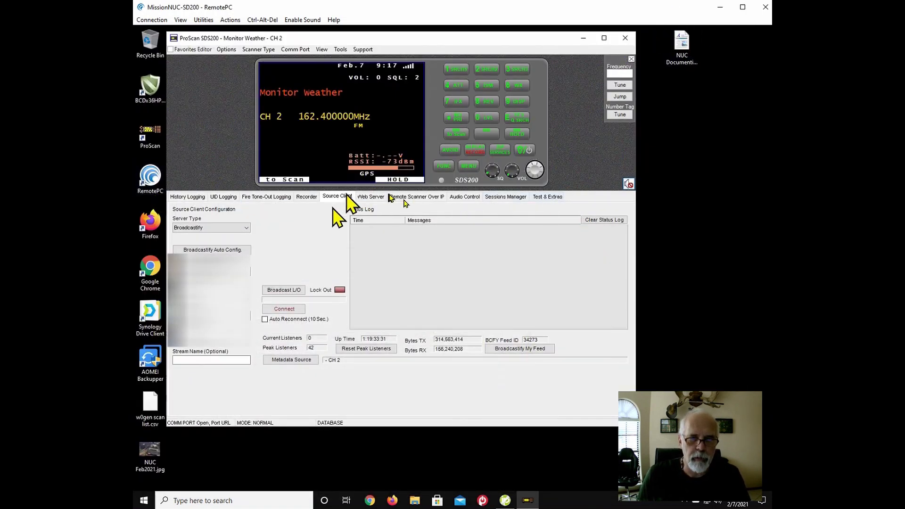
left_click(403, 197)
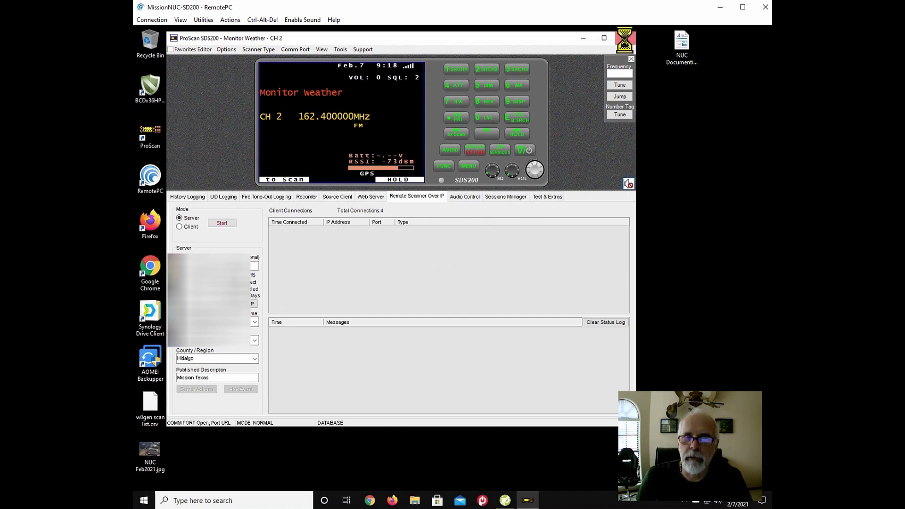
left_click(626, 39)
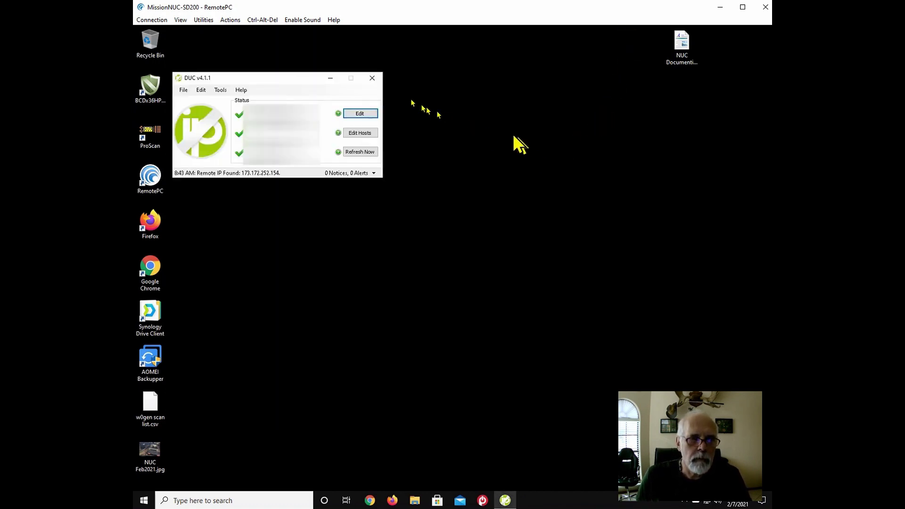
left_click(331, 78)
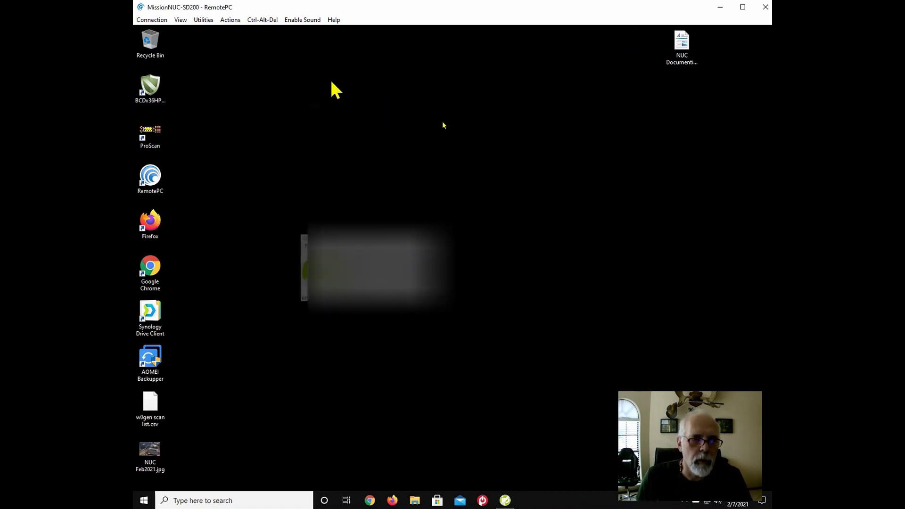
double_click(152, 133)
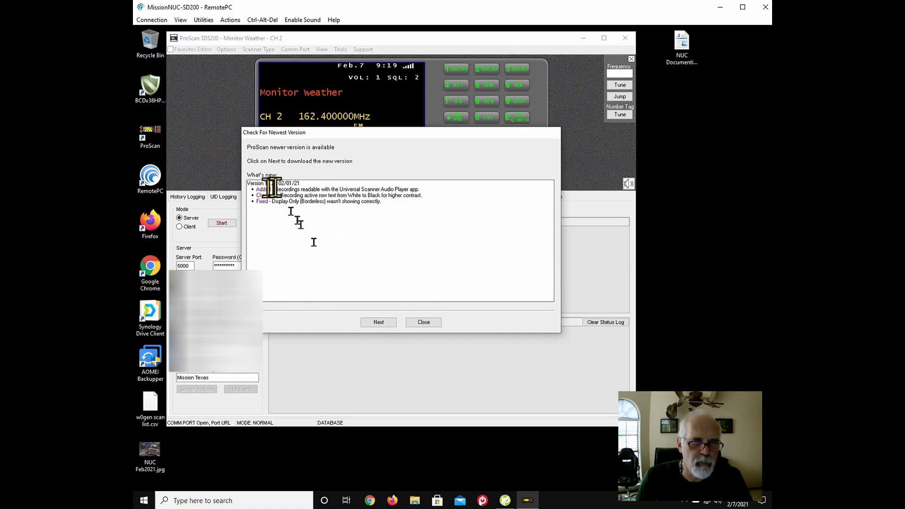
Step: Download ProScan 17.2 and let ProScan close to begin the installation
left_click(377, 323)
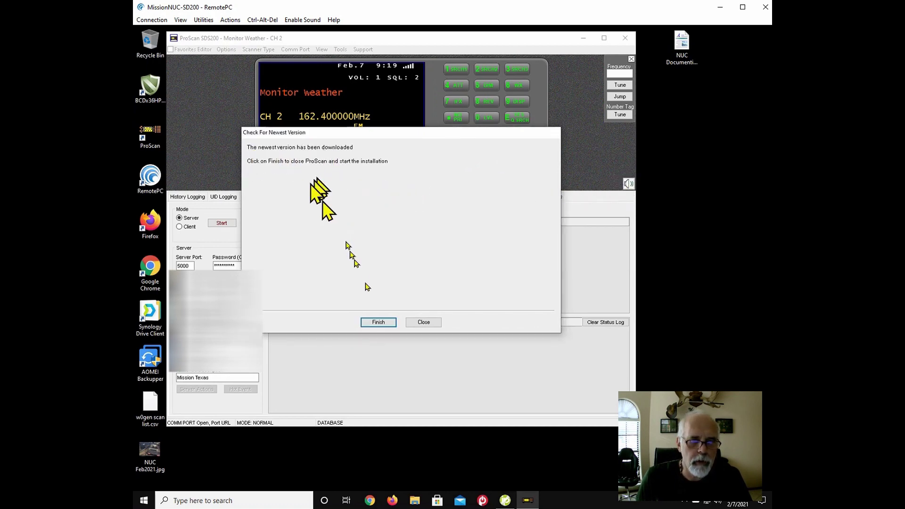
left_click(376, 319)
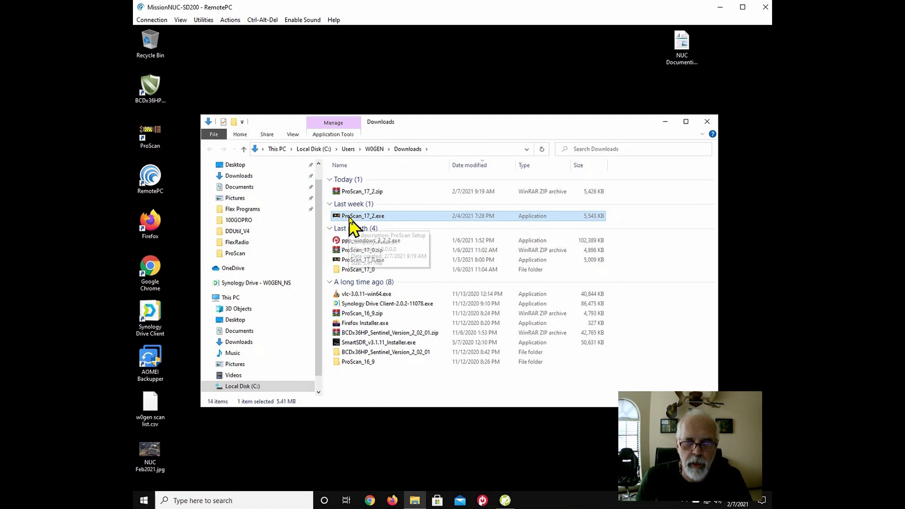
Step: Extract ProScan_17_2.zip into a ProScan_17_2 folder and open it to ProScan_17_2.exe
left_click(359, 193)
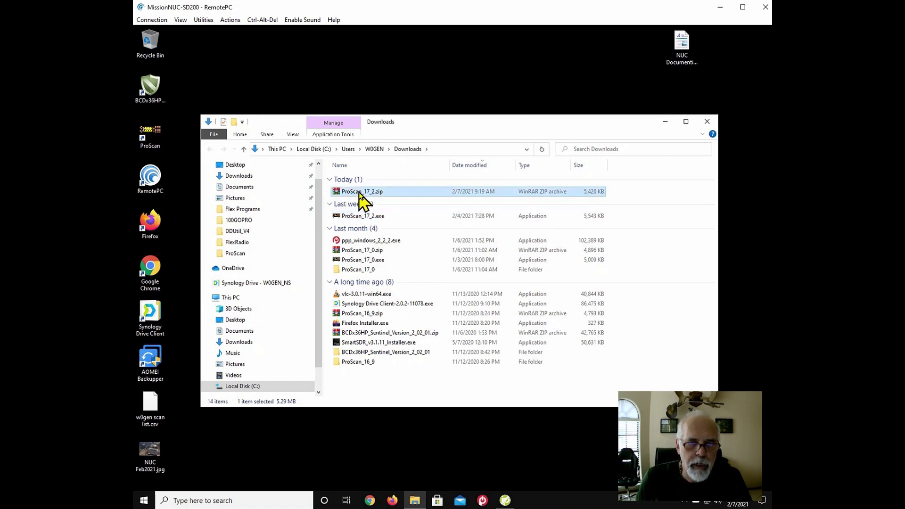
double_click(358, 192)
right_click(358, 192)
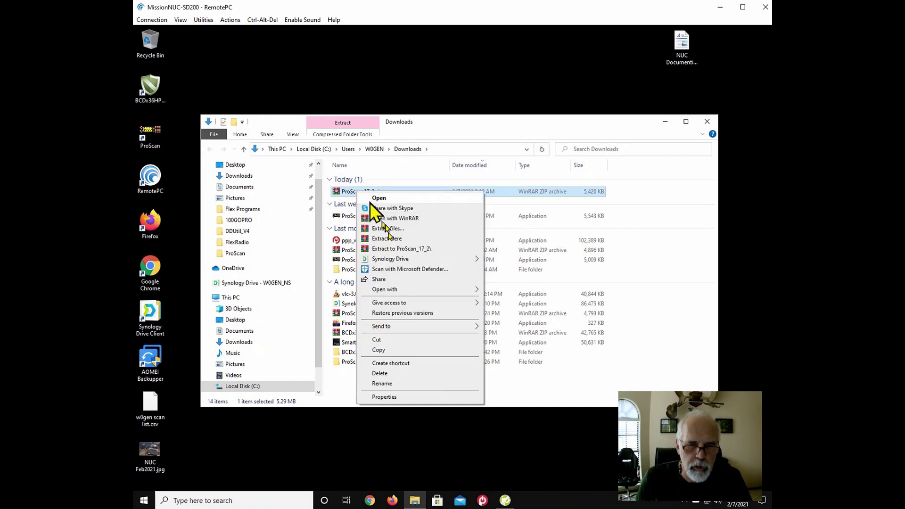
left_click(395, 249)
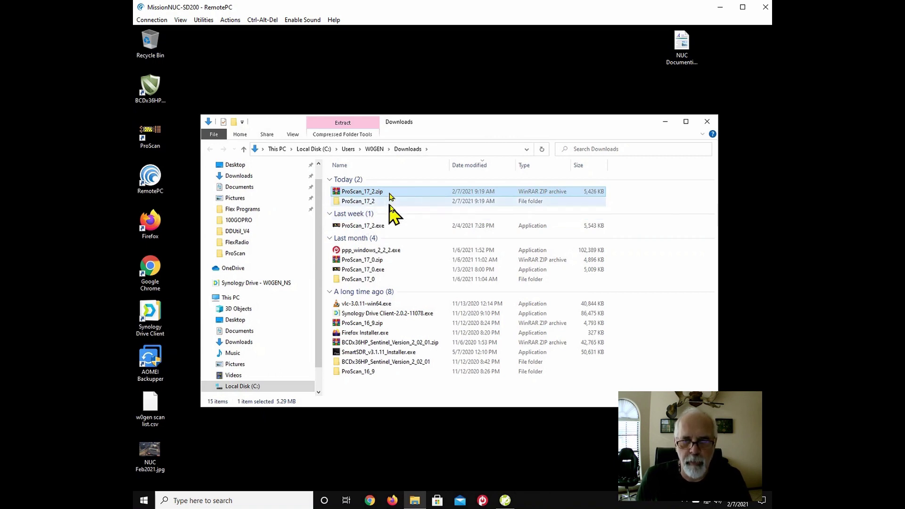
double_click(363, 201)
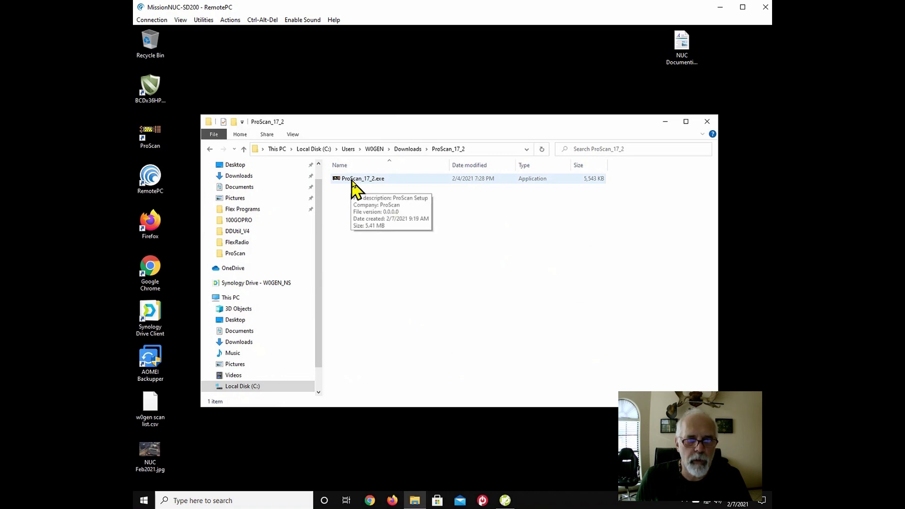
right_click(352, 181)
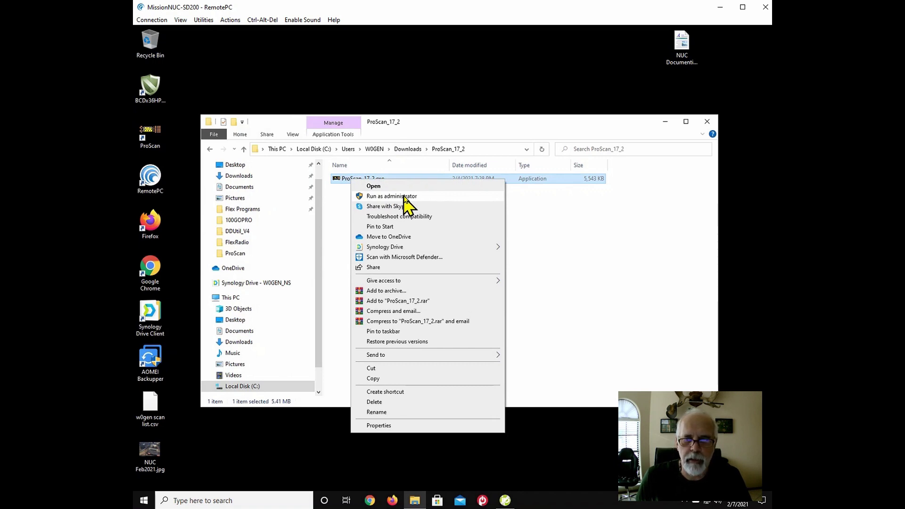
Step: Run ProScan_17_2.exe as administrator, installing into C:\ProScan with a desktop shortcut, and launch ProScan
left_click(404, 196)
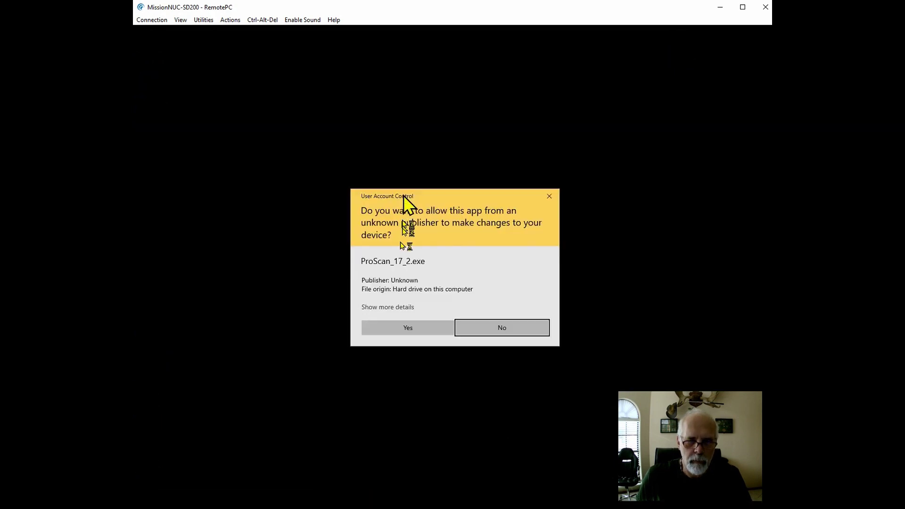
left_click(405, 329)
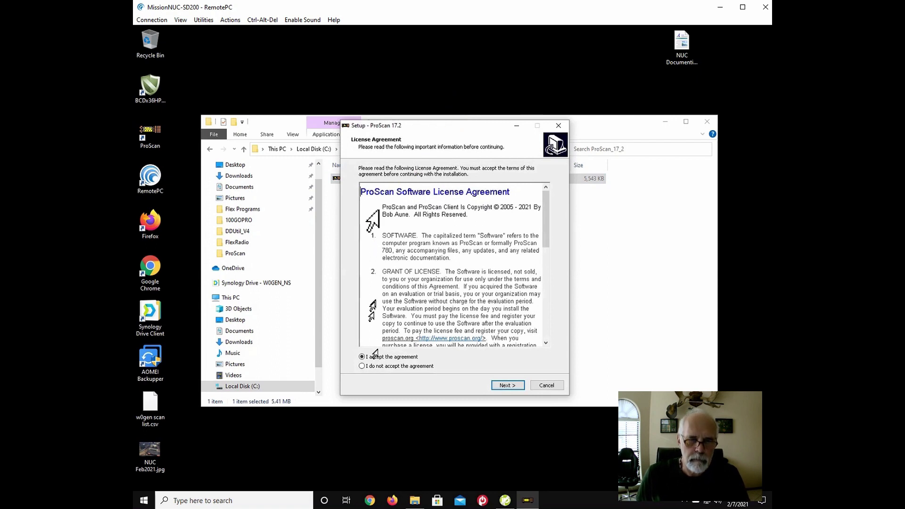
left_click(507, 385)
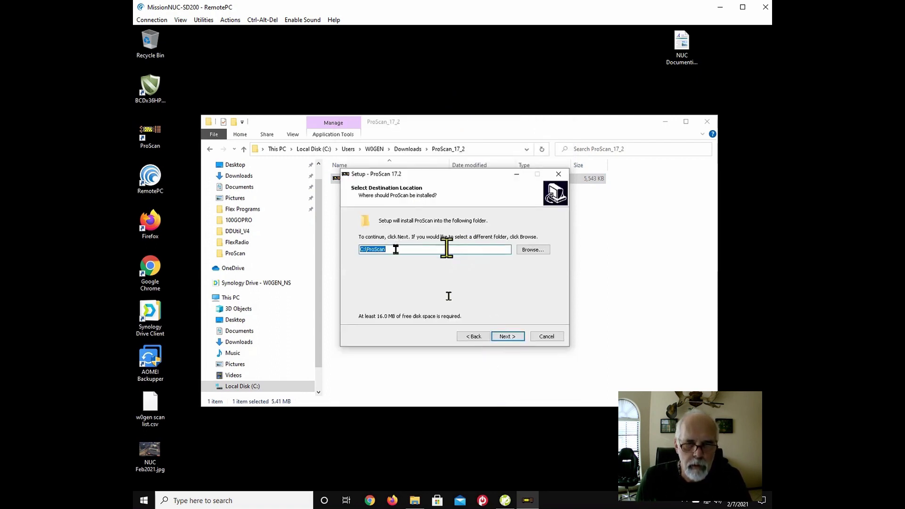
left_click(502, 337)
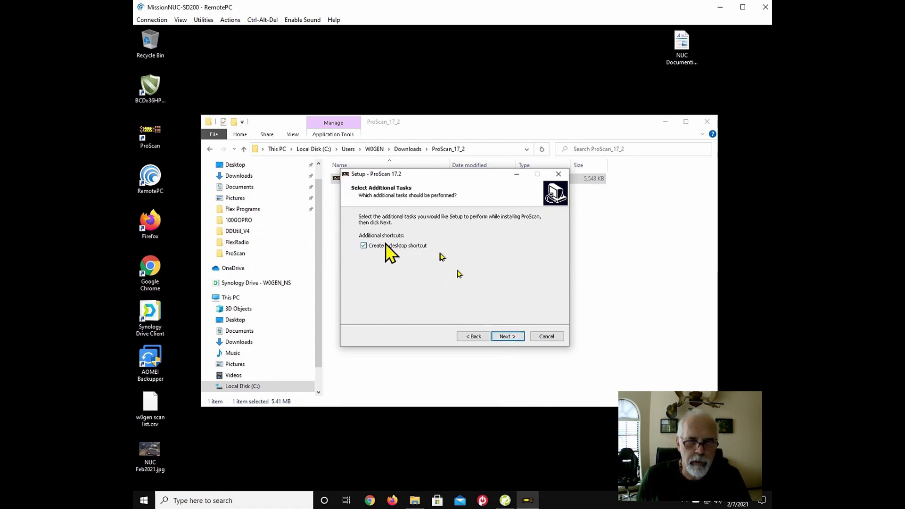
left_click(502, 336)
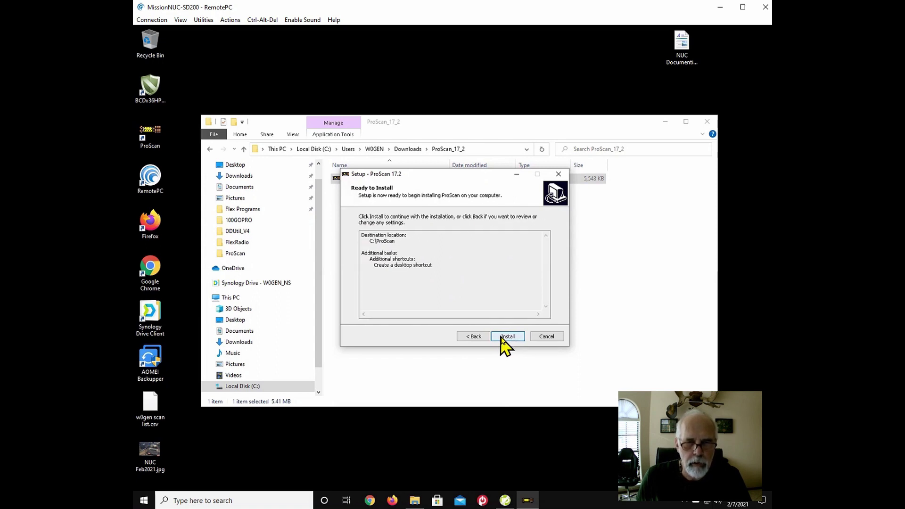
left_click(502, 336)
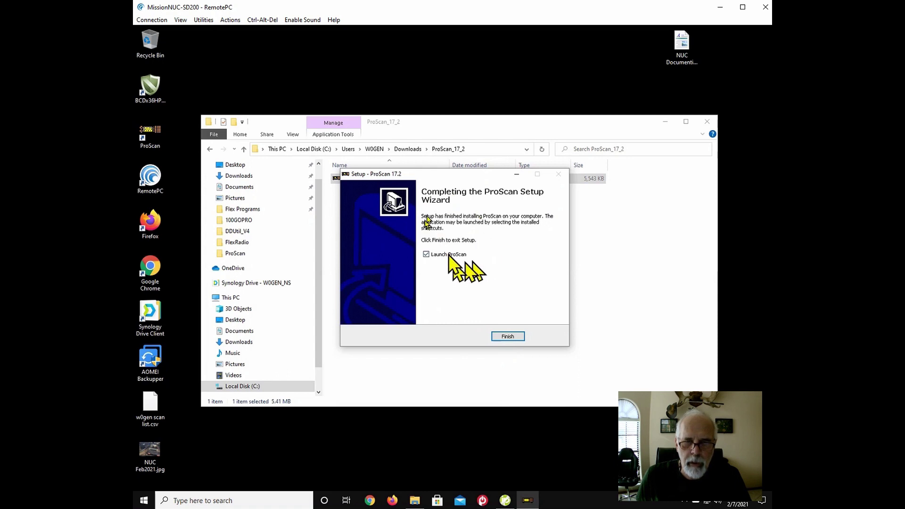
left_click(514, 337)
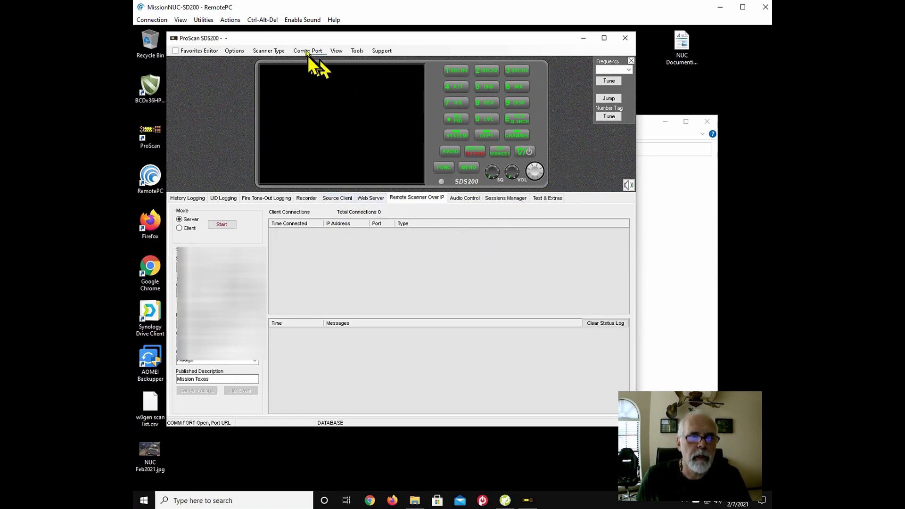
Step: Keep SDS200 as the scanner type and bring up the Comm Port settings
left_click(271, 51)
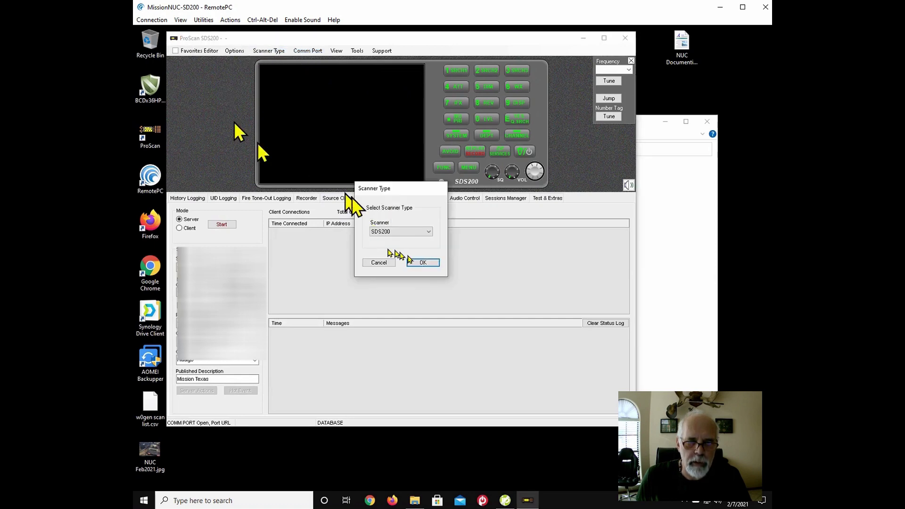
left_click(423, 263)
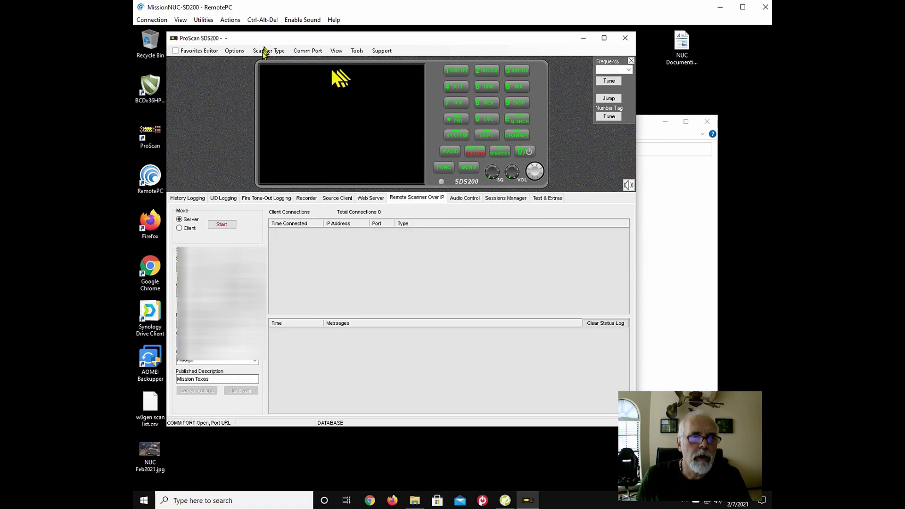
left_click(306, 52)
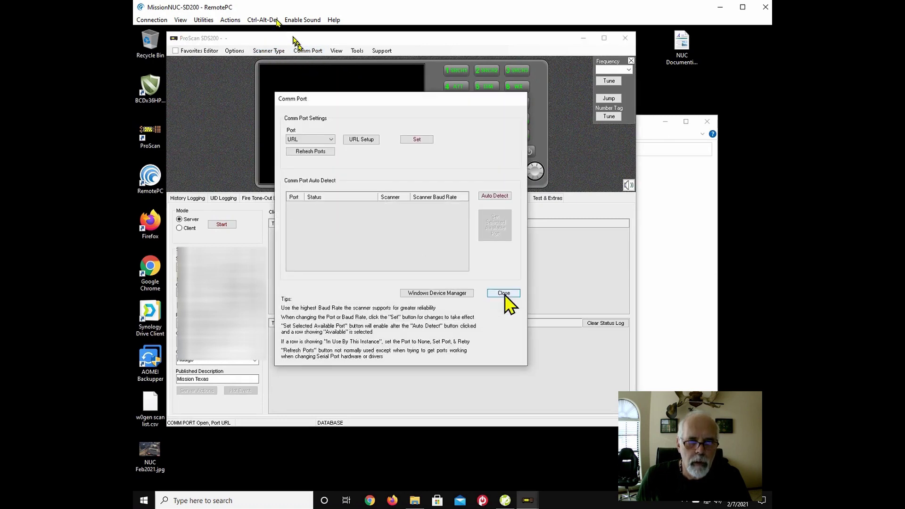
Step: Try Auto Detect, then repeatedly search for IP scanners in URL Setup until the SDS200 at 192.168.107.25 appears
left_click(490, 196)
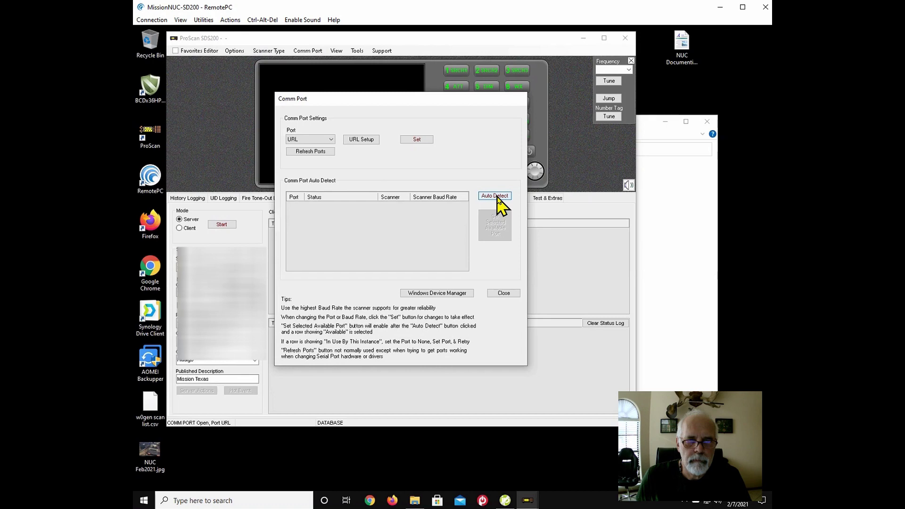
left_click(371, 141)
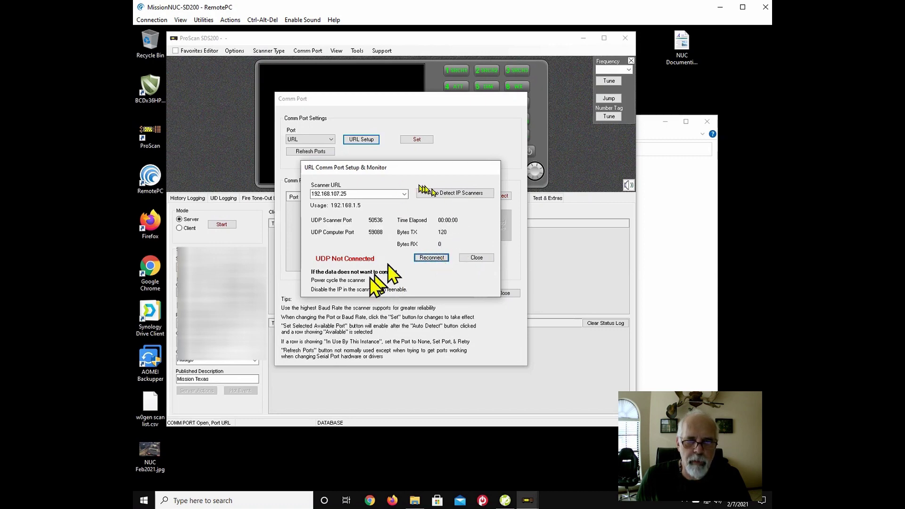
left_click(441, 194)
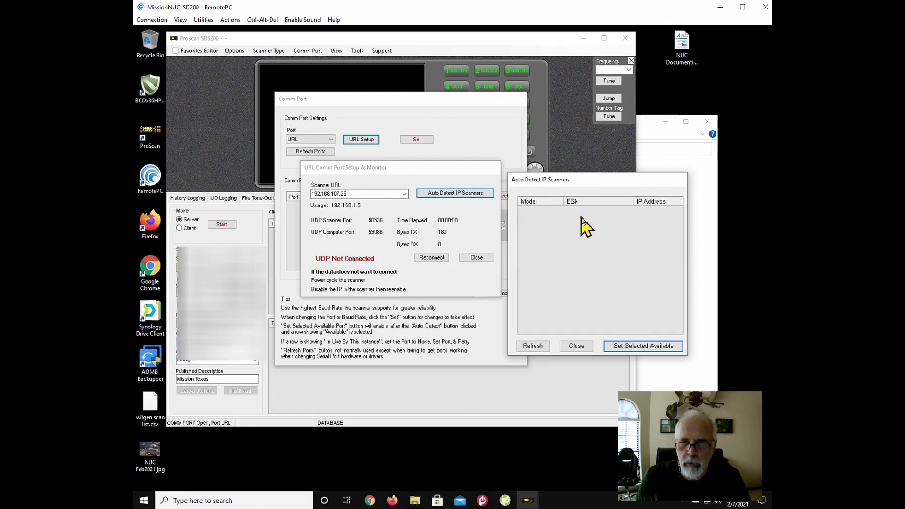
left_click(532, 346)
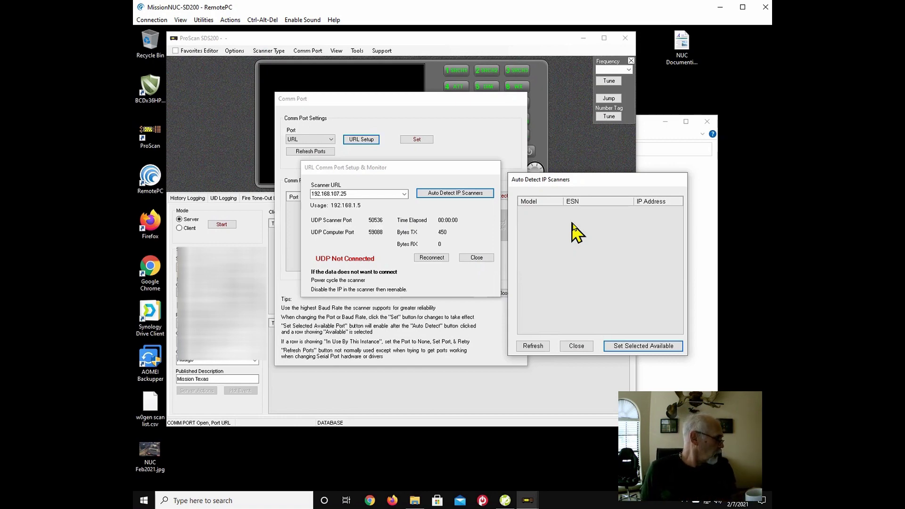
left_click(538, 346)
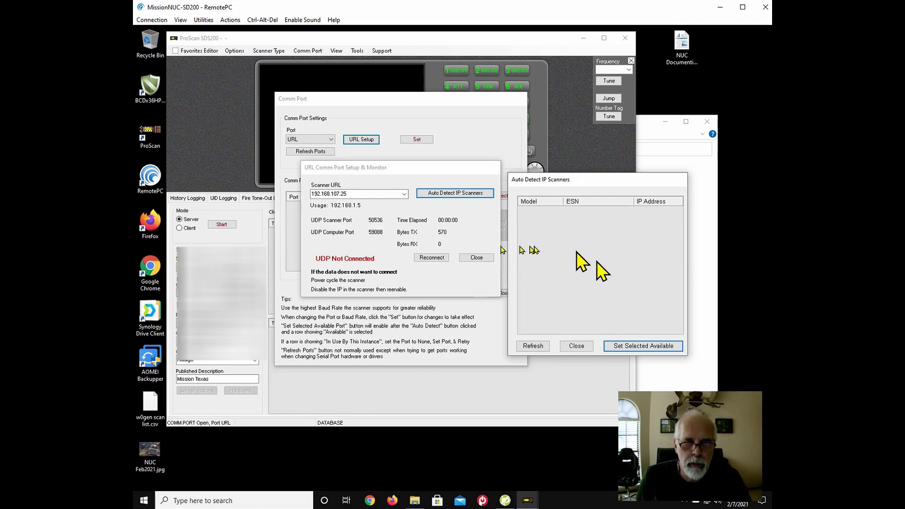
left_click(531, 347)
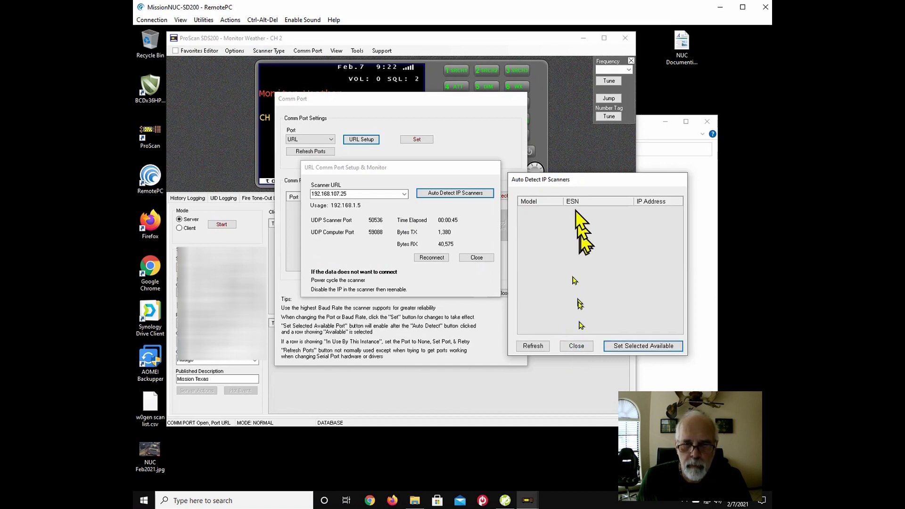
left_click(576, 345)
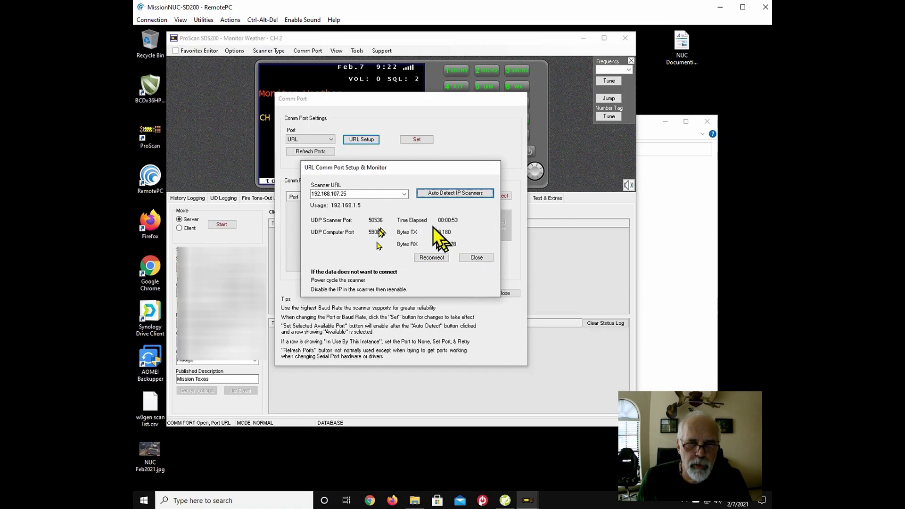
left_click(455, 195)
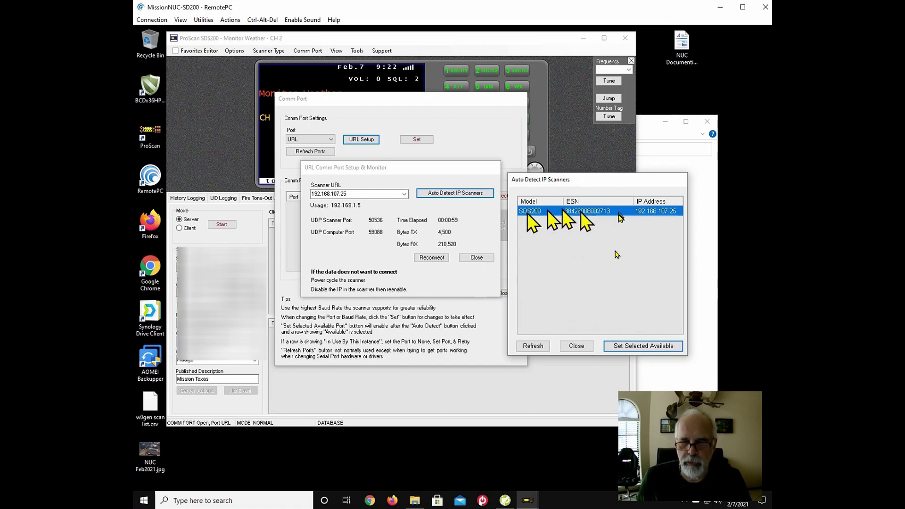
Step: Use the selected SDS200 at 192.168.107.25, close the URL Setup and Comm Port dialogs, and mute the speaker
left_click(629, 346)
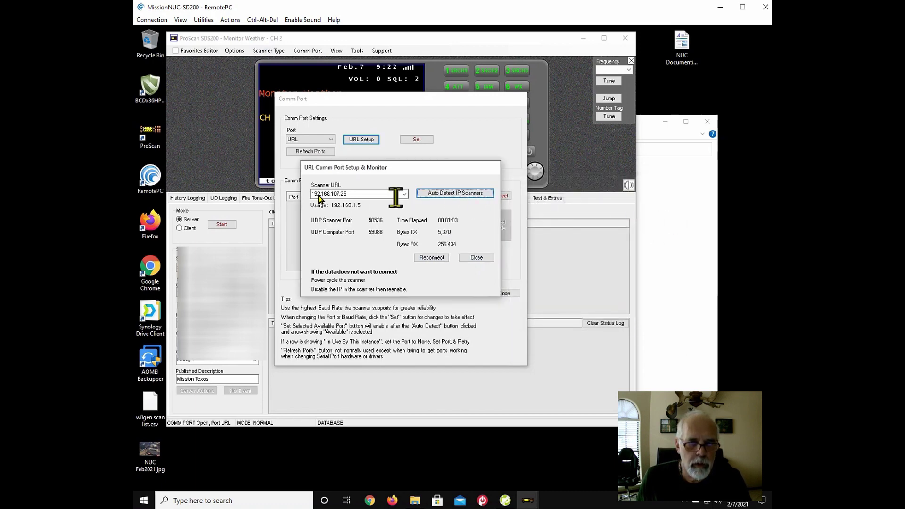
left_click(476, 257)
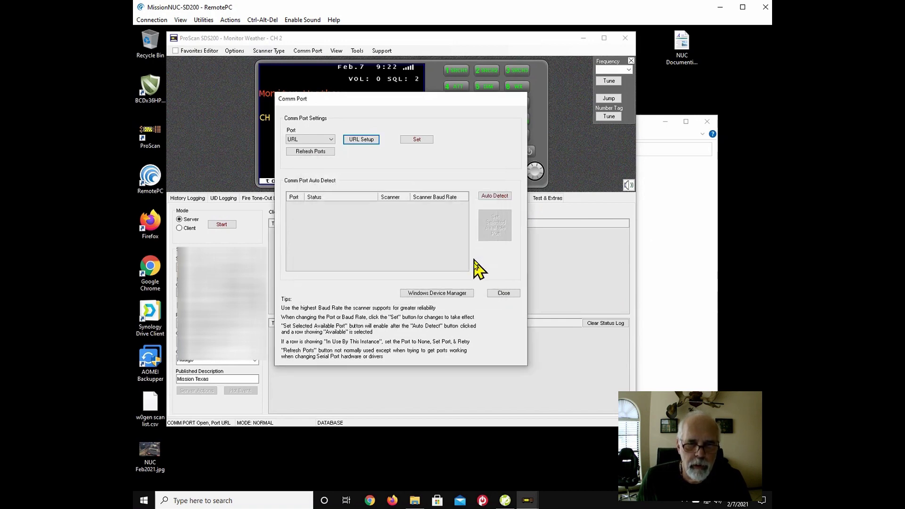
left_click(498, 294)
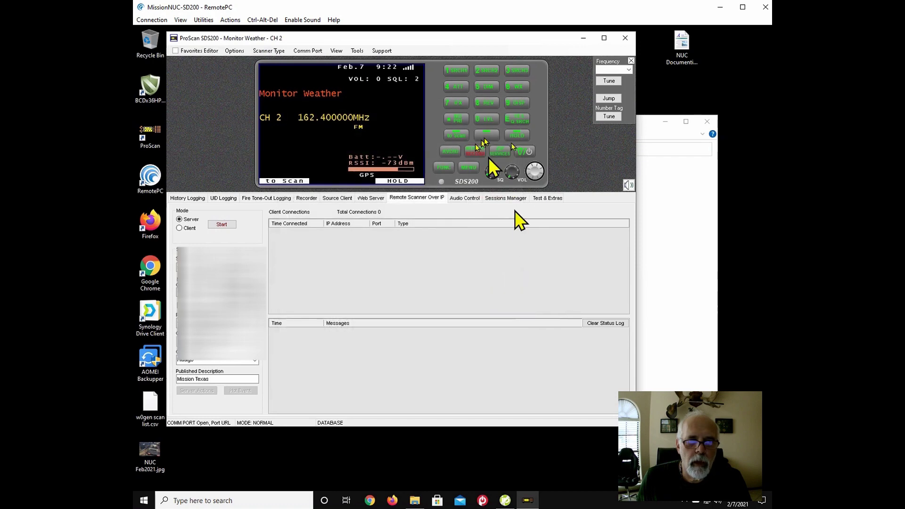
left_click(628, 186)
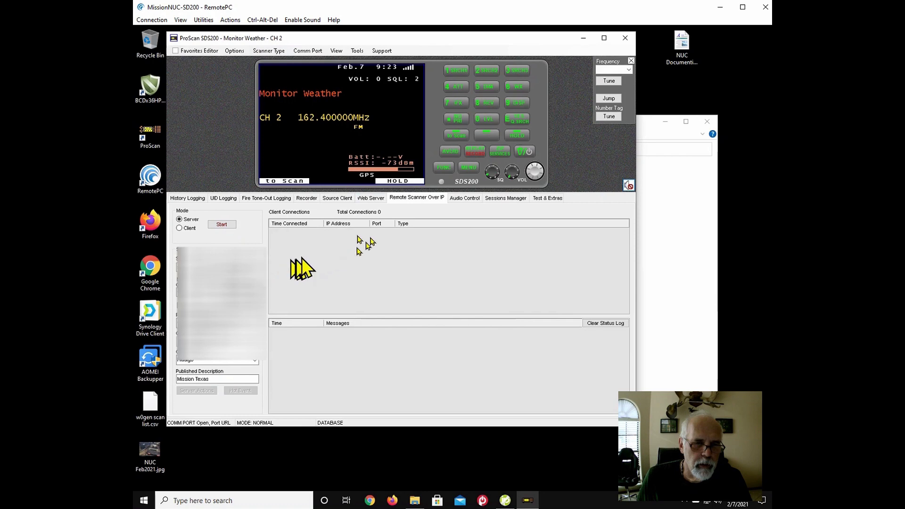
Step: Start the remote IP server, connect the Source Client feed to Broadcastify, and view the Test & Extras status data
left_click(225, 225)
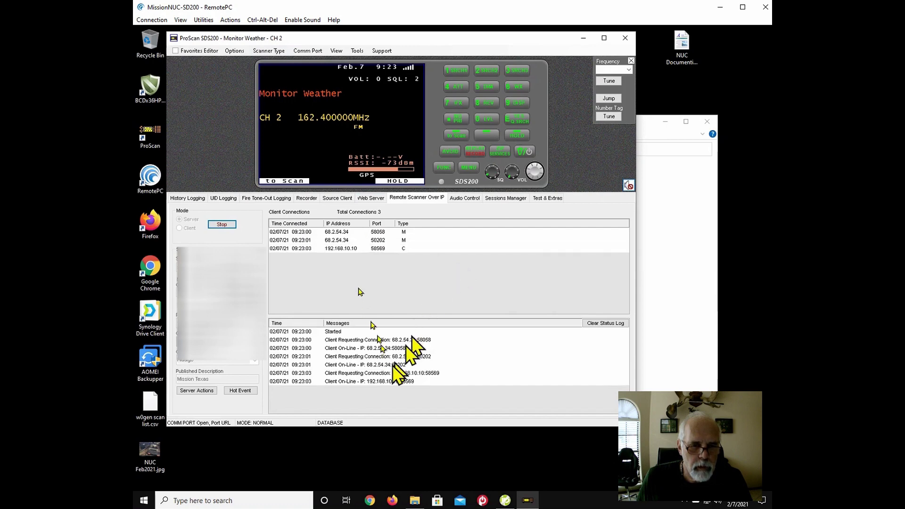
left_click(304, 200)
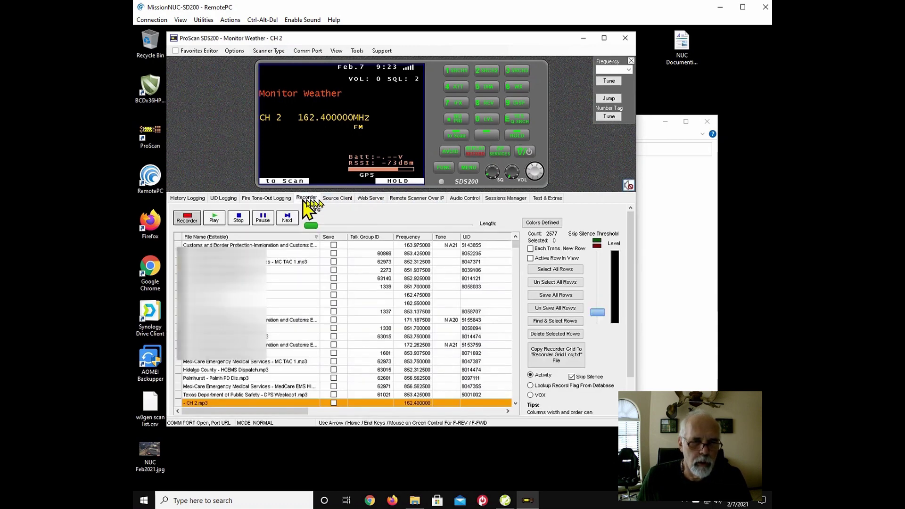
left_click(336, 198)
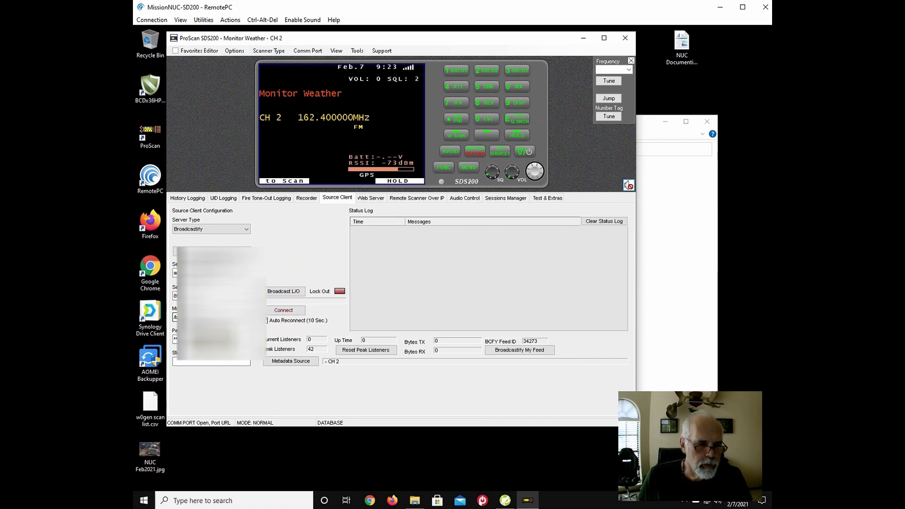
left_click(280, 313)
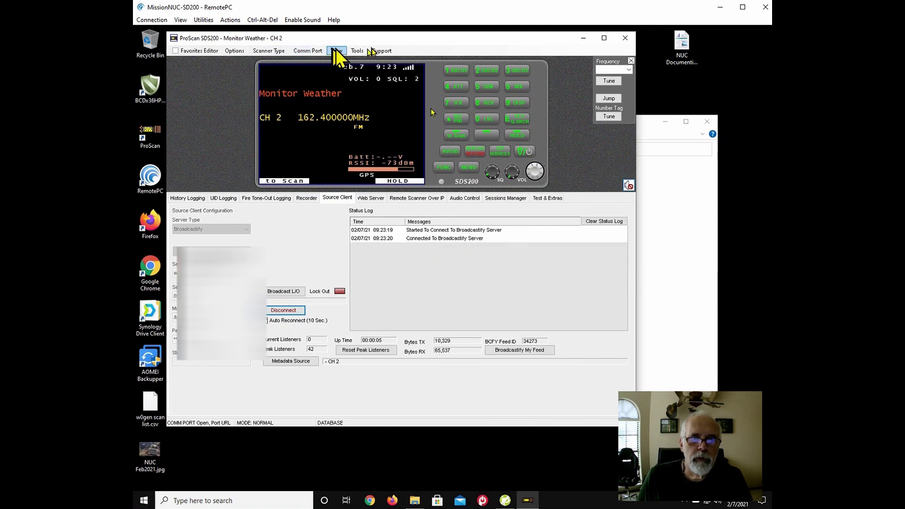
left_click(400, 199)
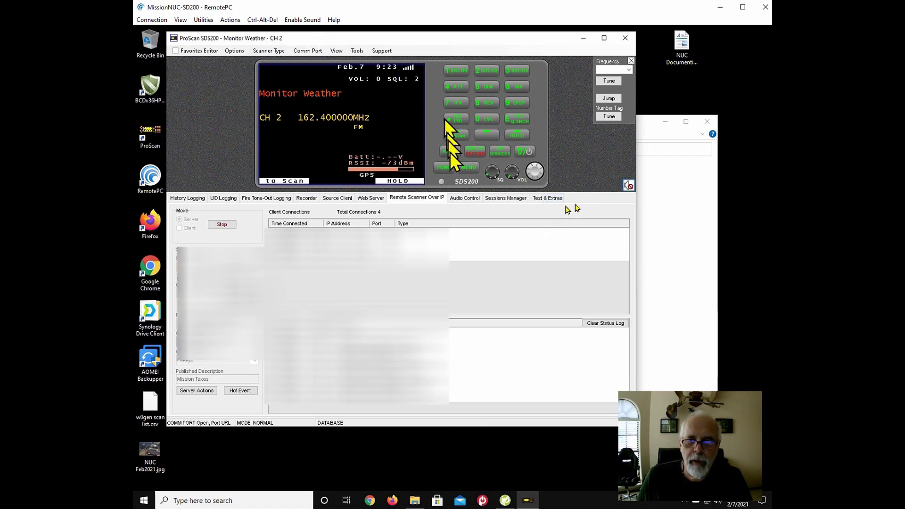
left_click(548, 198)
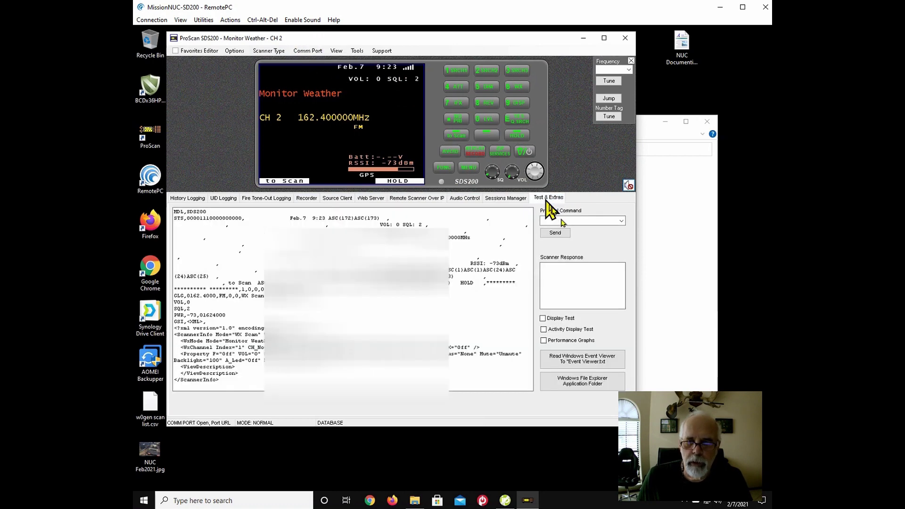
Step: Send the MSM protocol command to the SDS200, get MSM,OK back, then turn local audio on
left_click(600, 223)
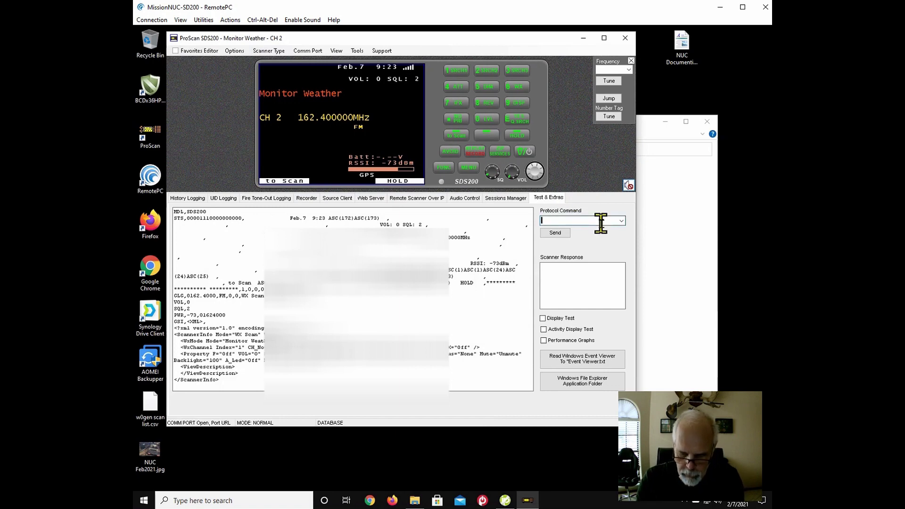
type("ms")
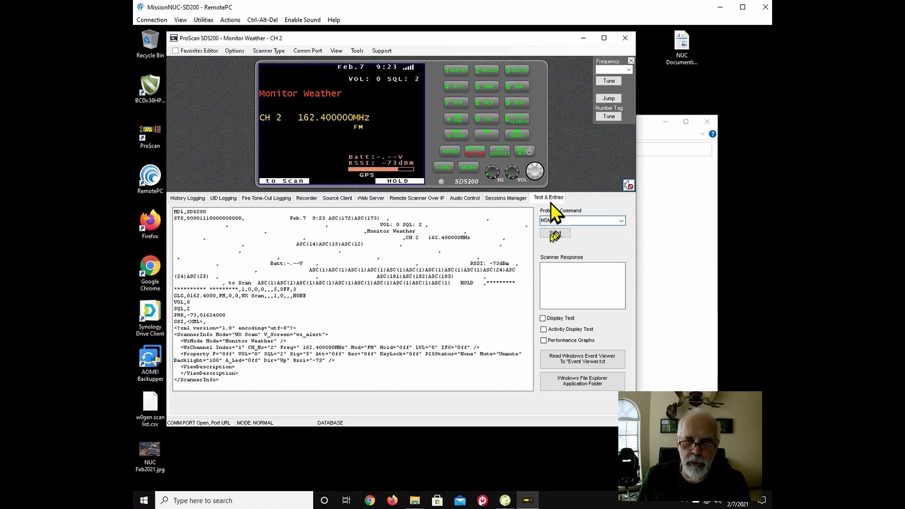
left_click(556, 233)
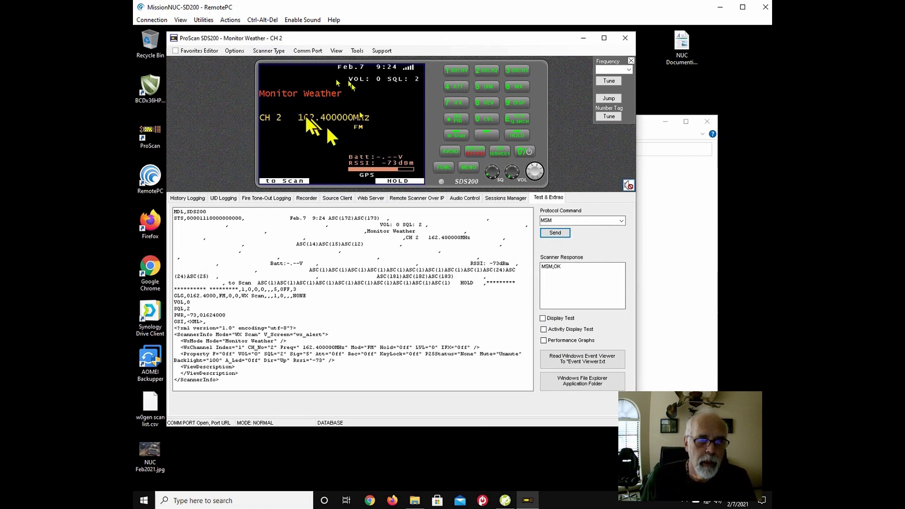
left_click(629, 184)
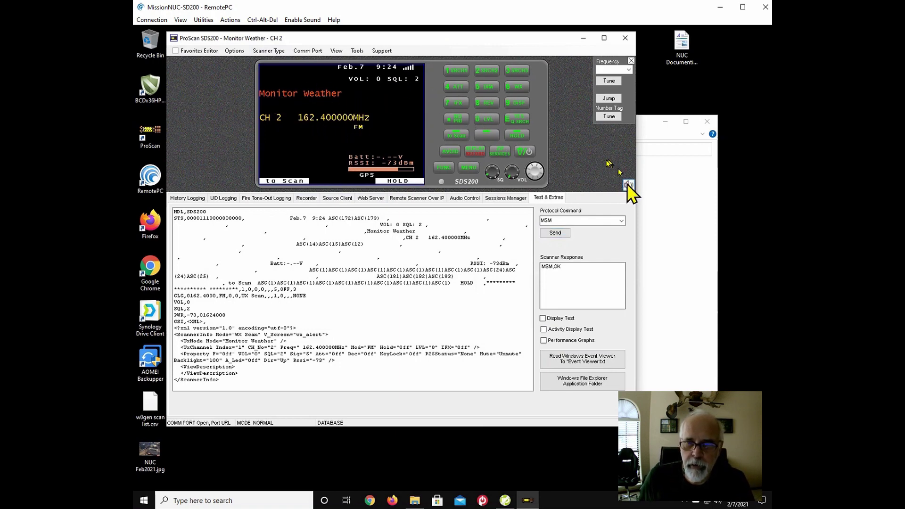
Step: Mute local audio, view the Remote Scanner Over IP connections, then return to the Source Client tab
left_click(514, 174)
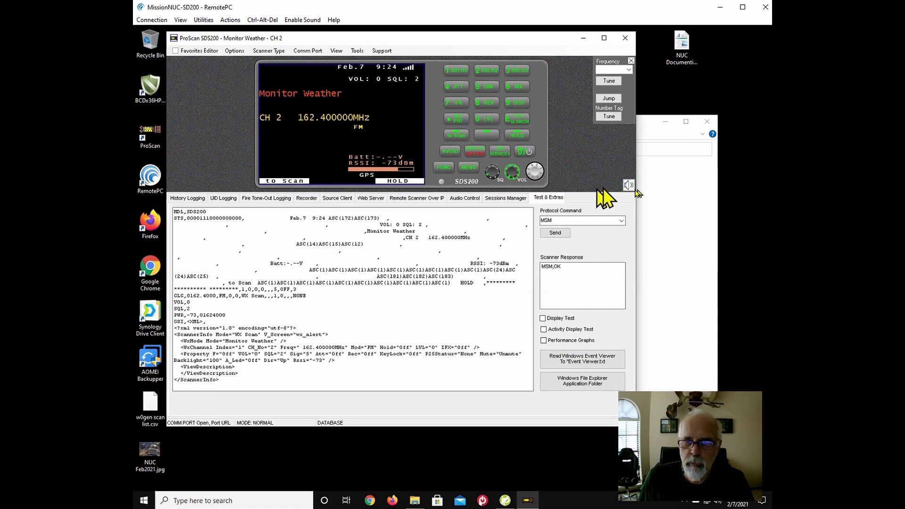
left_click(629, 185)
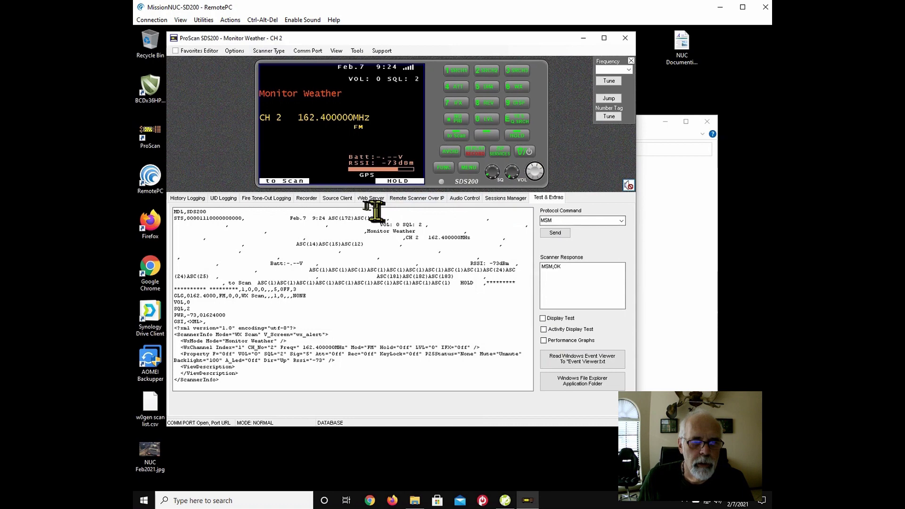
left_click(405, 198)
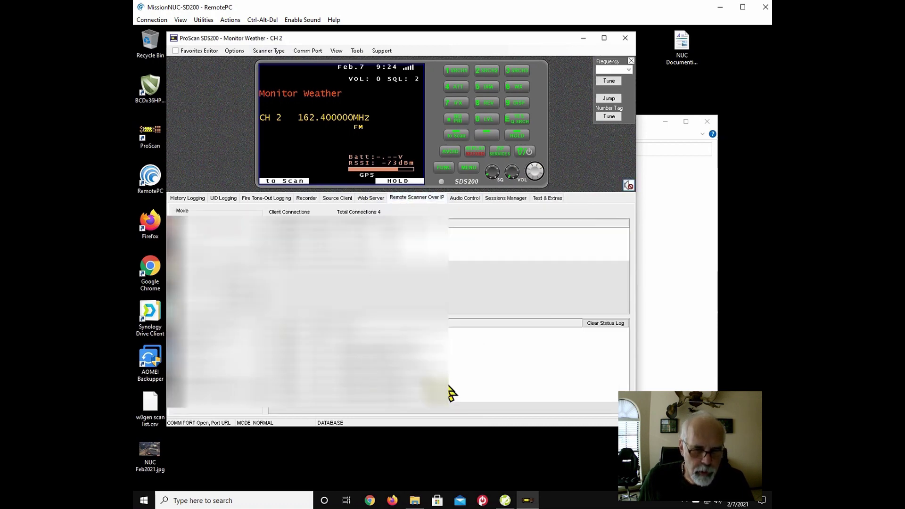
left_click(349, 198)
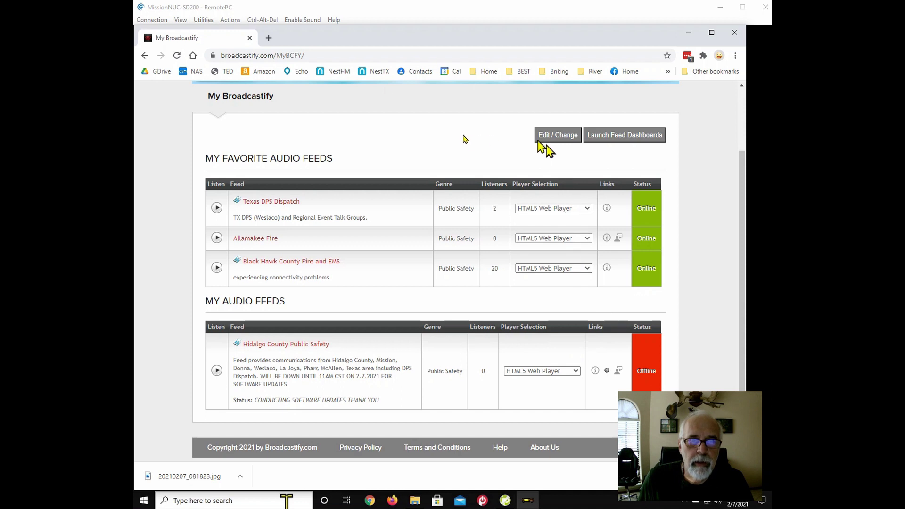
Step: Open the Hidalgo County Public Safety feed's management page in Broadcastify
scroll(679, 147, "up", 2)
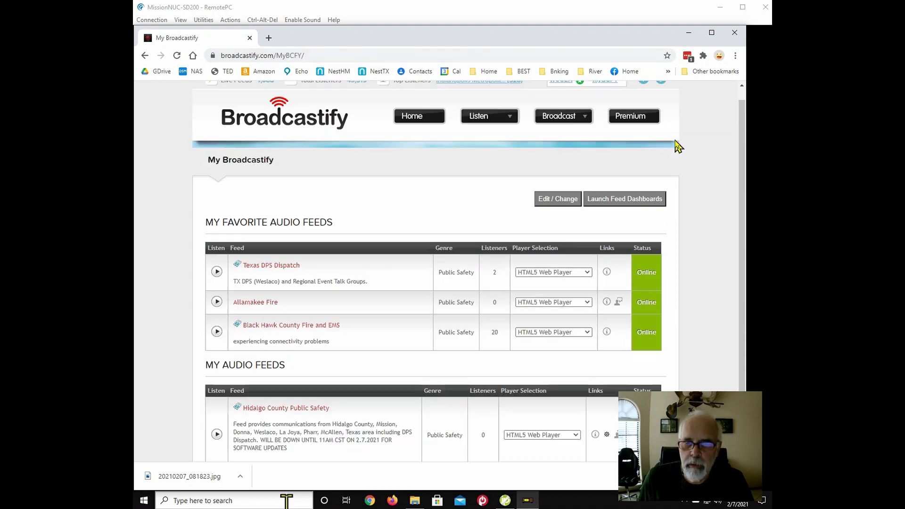
scroll(678, 146, "up", 1)
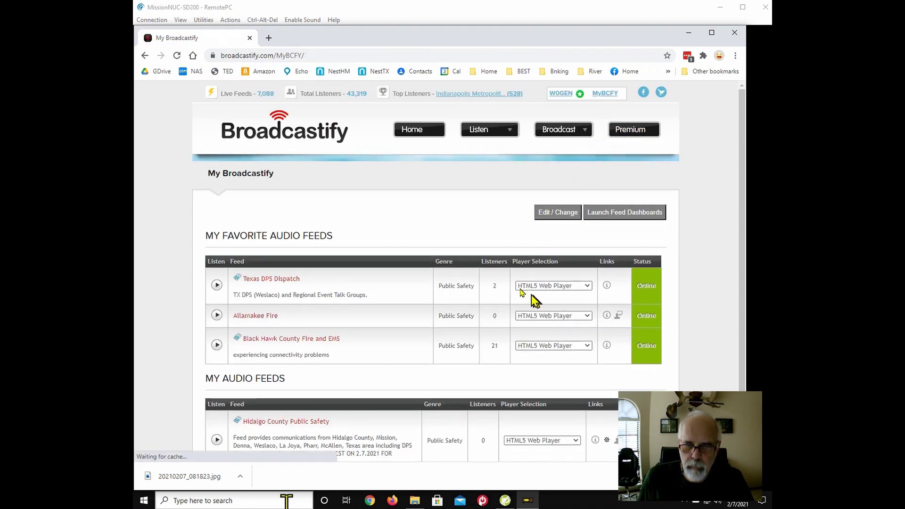
scroll(467, 290, "down", 2)
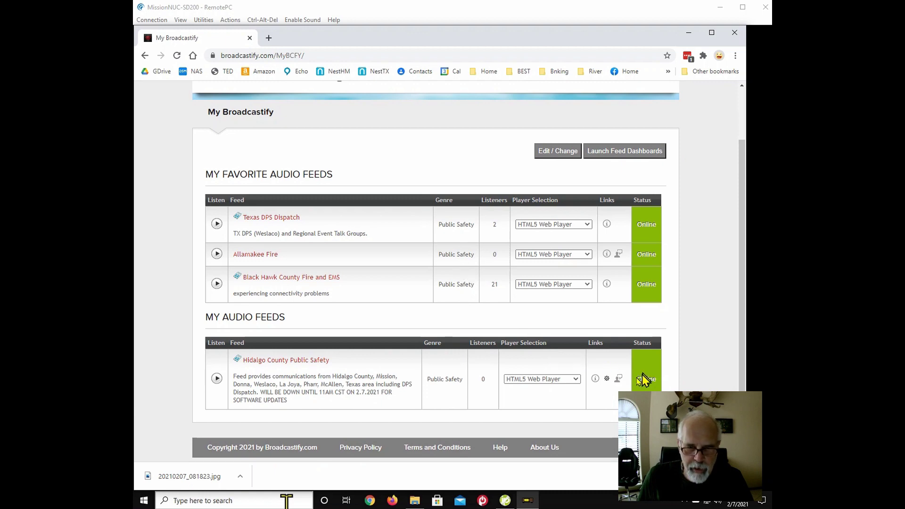
left_click(607, 379)
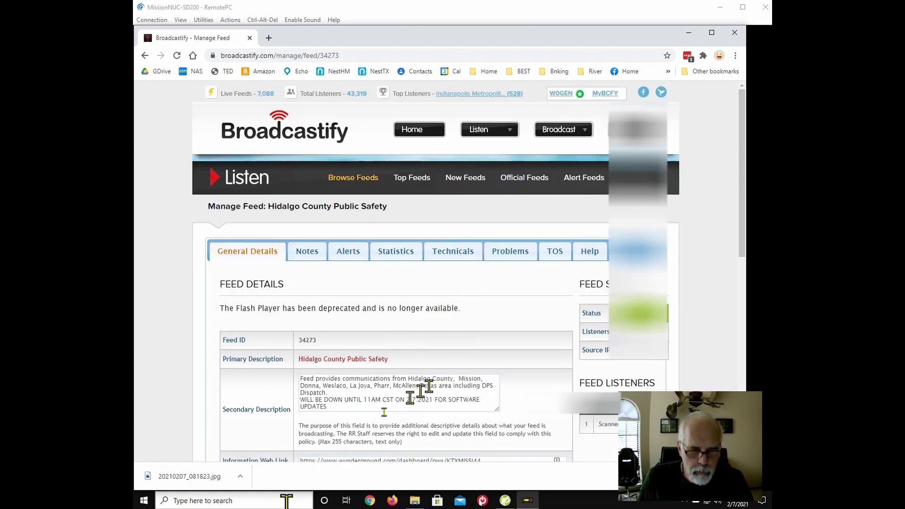
Step: Delete the WILL BE DOWN software-update line from the Secondary Description and save the feed
left_click_drag(330, 407, 277, 403)
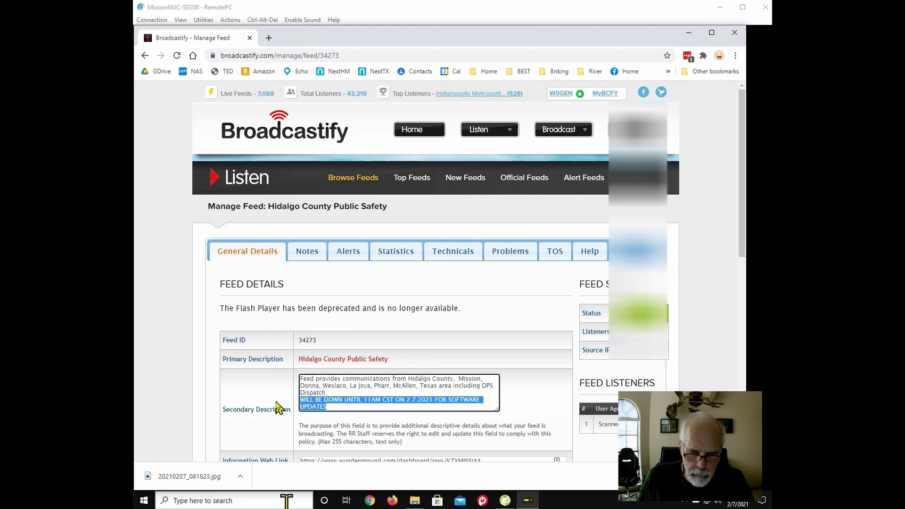
key("Delete")
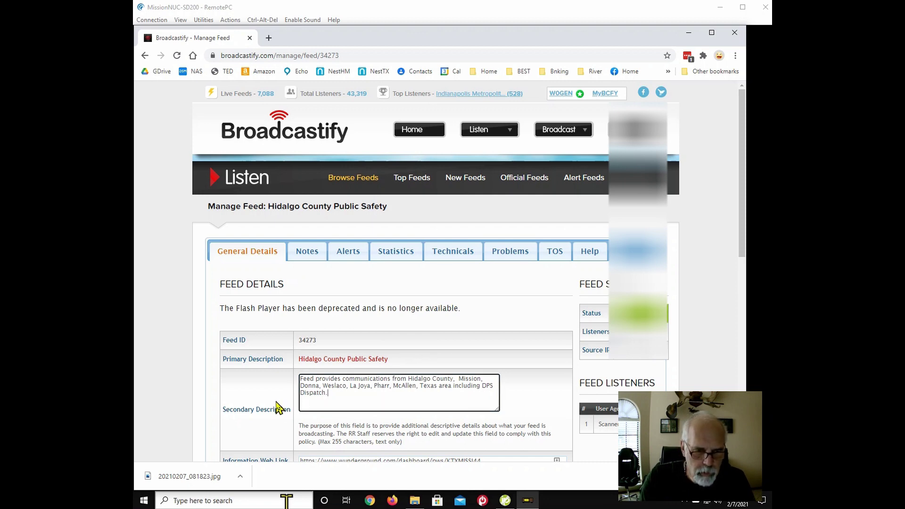
scroll(377, 339, "down", 4)
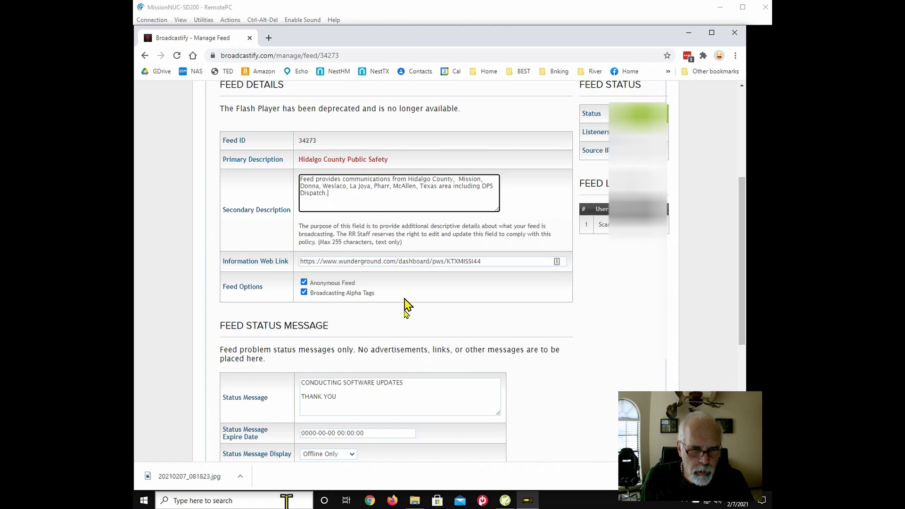
scroll(408, 307, "down", 5)
left_click(218, 402)
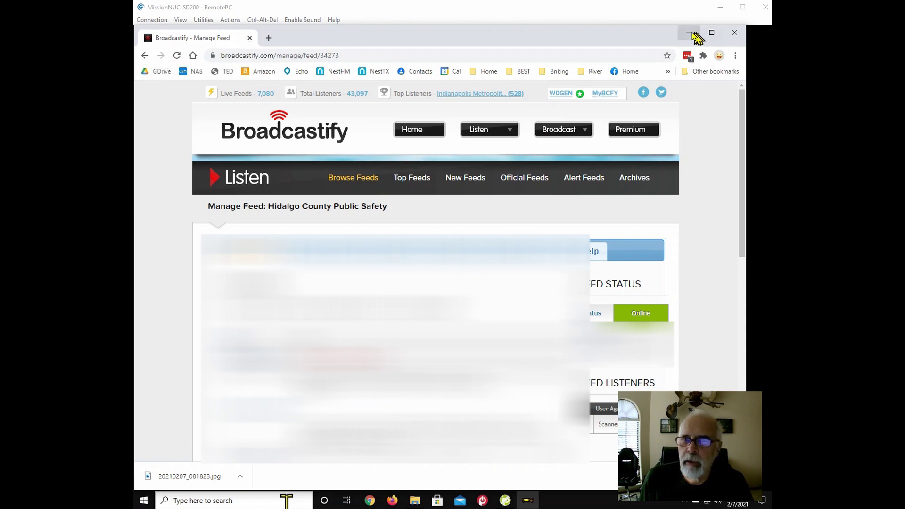
left_click(690, 33)
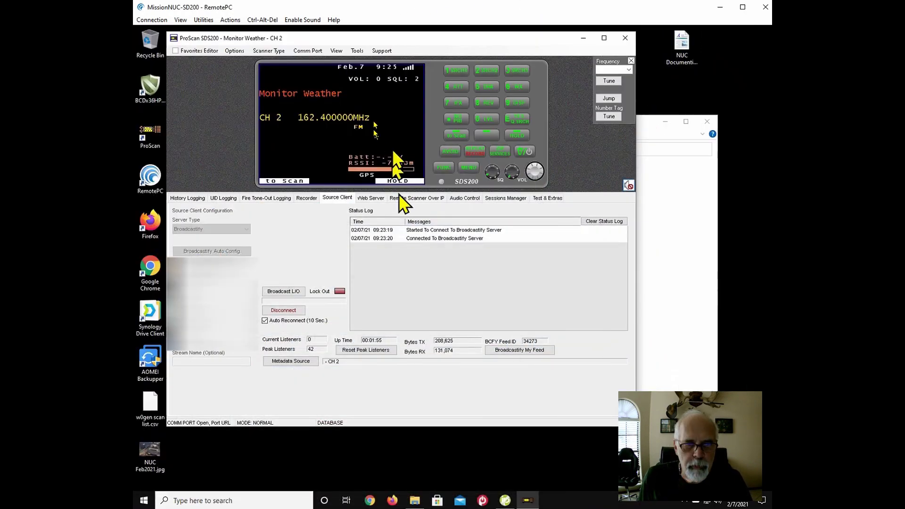